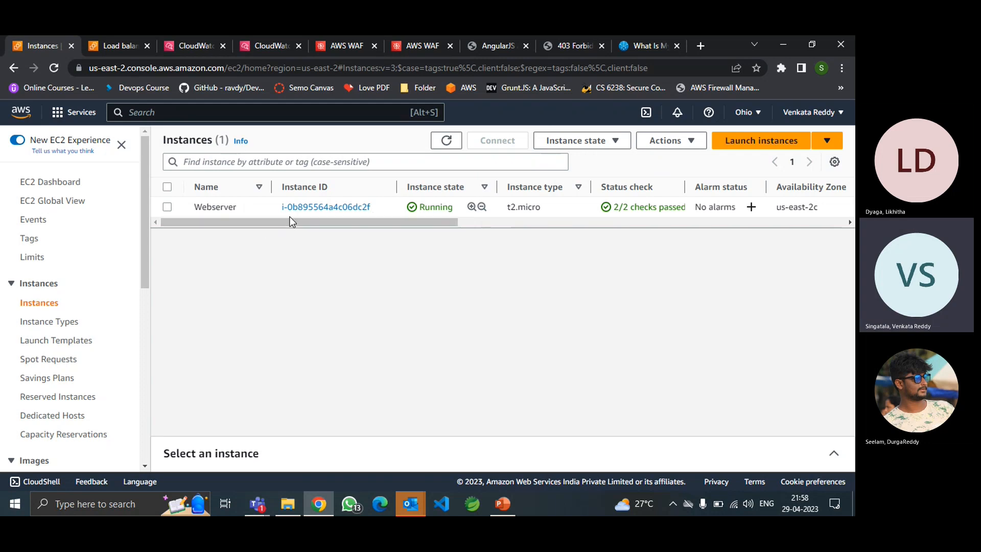
Review WebApplicationALB, then view the web ACL's blockunkownacess and SQLi rules.
{"action": "left_click", "coordinate": [122, 47]}
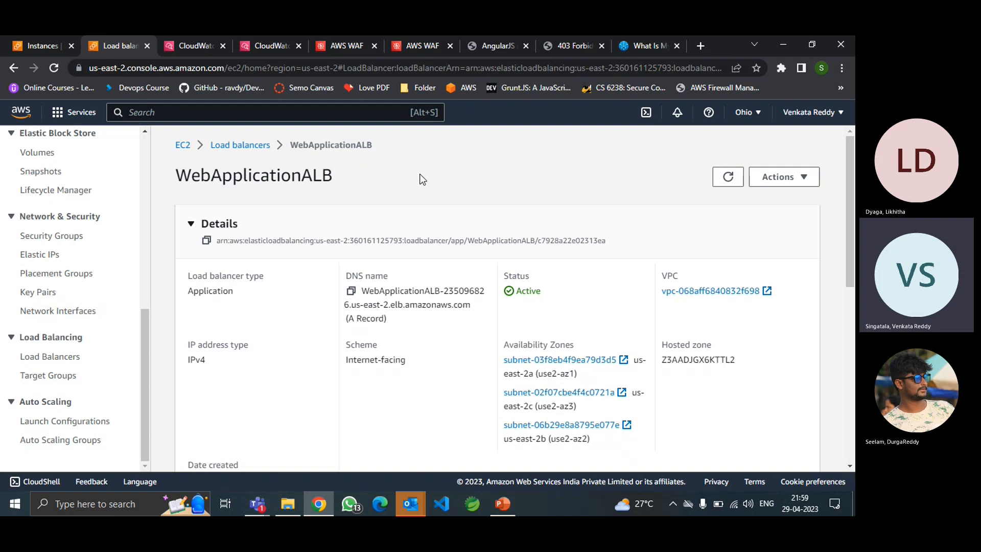
{"action": "left_click", "coordinate": [335, 48]}
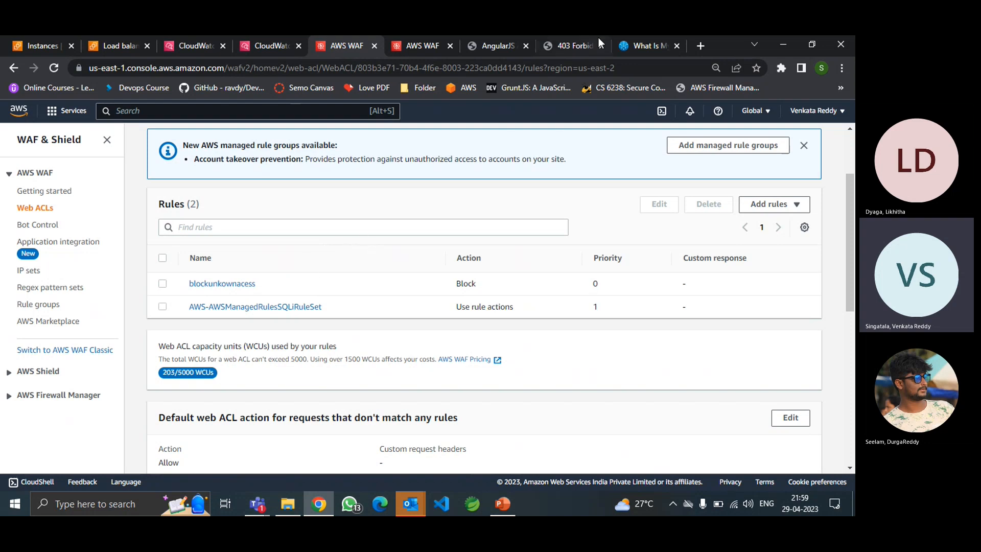
Check the 403 Forbidden and AngularJS site pages, then open the web ACL's Add rules menu.
{"action": "left_click", "coordinate": [565, 41]}
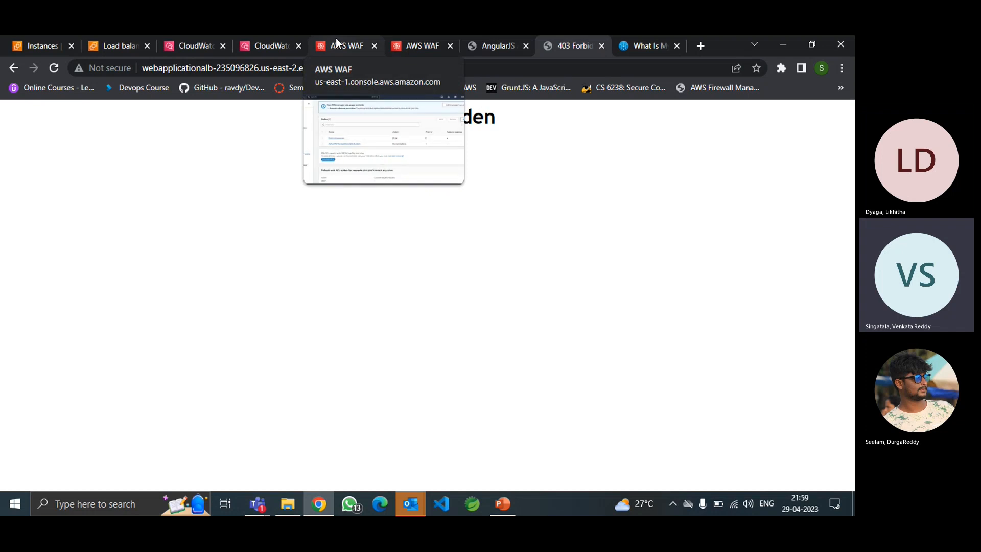
{"action": "left_click", "coordinate": [486, 46]}
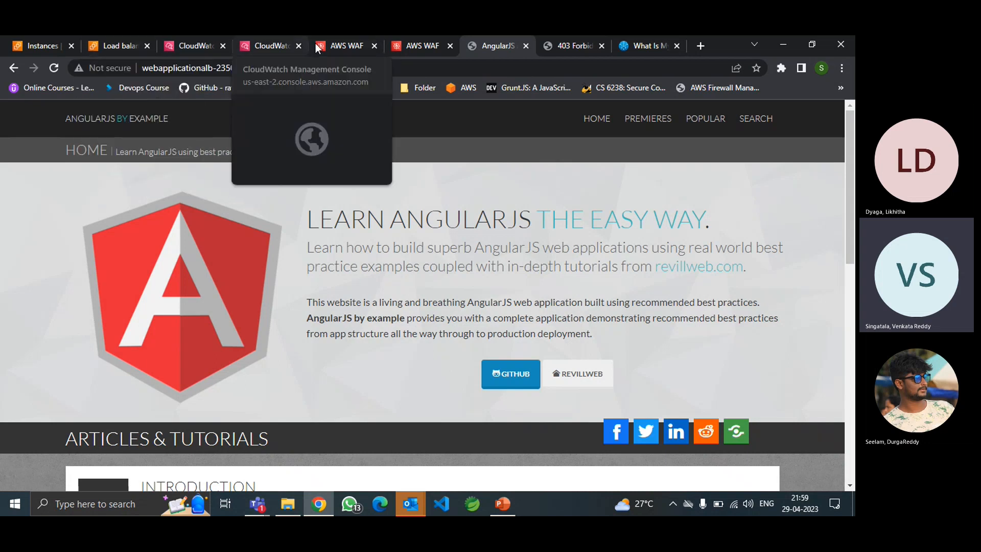
{"action": "left_click", "coordinate": [342, 47]}
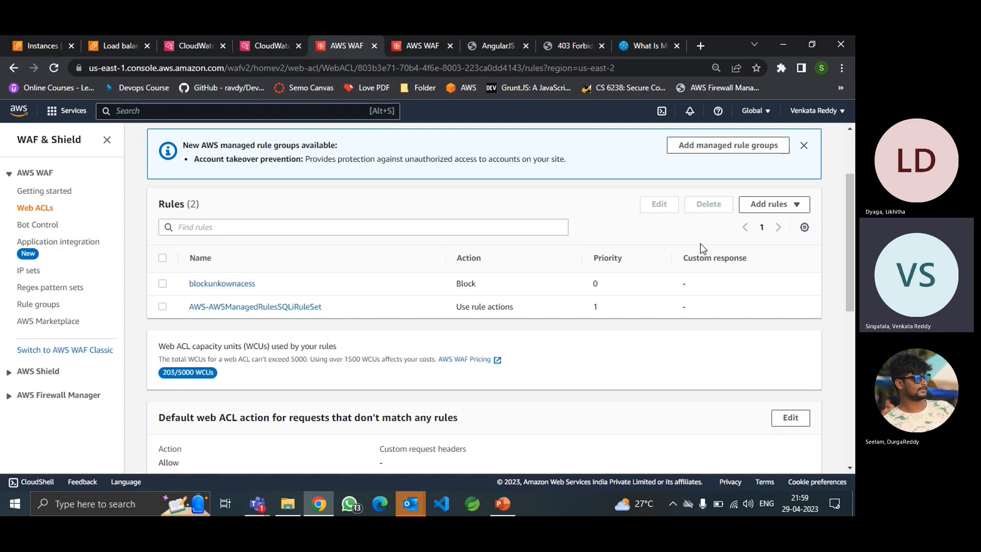
{"action": "left_click", "coordinate": [757, 212]}
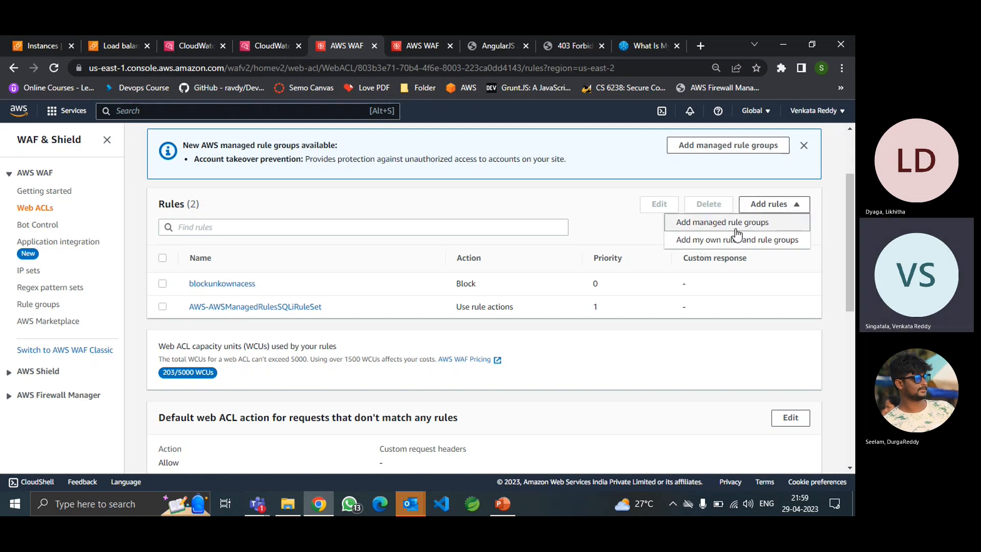
Add a custom IP-set rule named Blockmyip that blocks the MySystemIp IP set.
{"action": "left_click", "coordinate": [695, 246]}
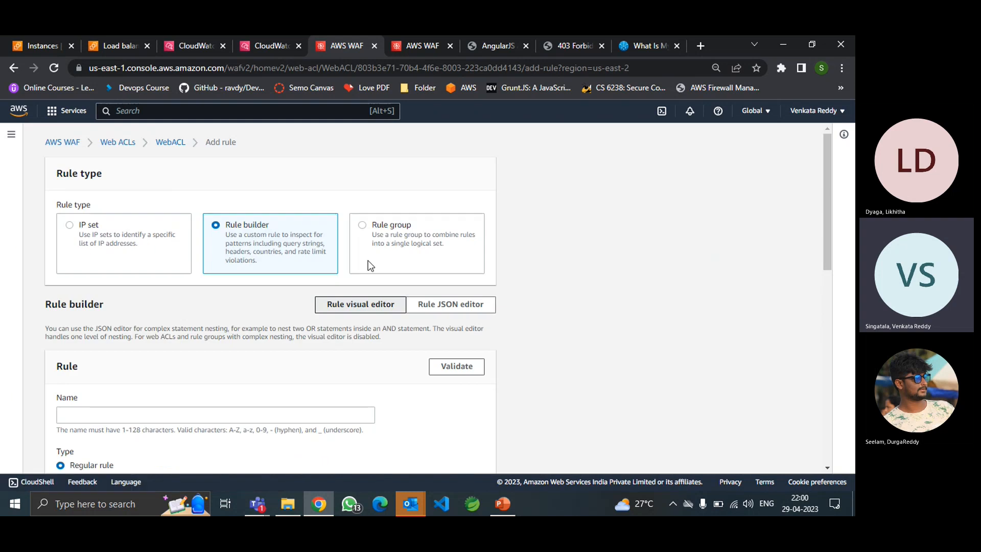
{"action": "left_click", "coordinate": [94, 234]}
{"action": "left_click", "coordinate": [131, 359]}
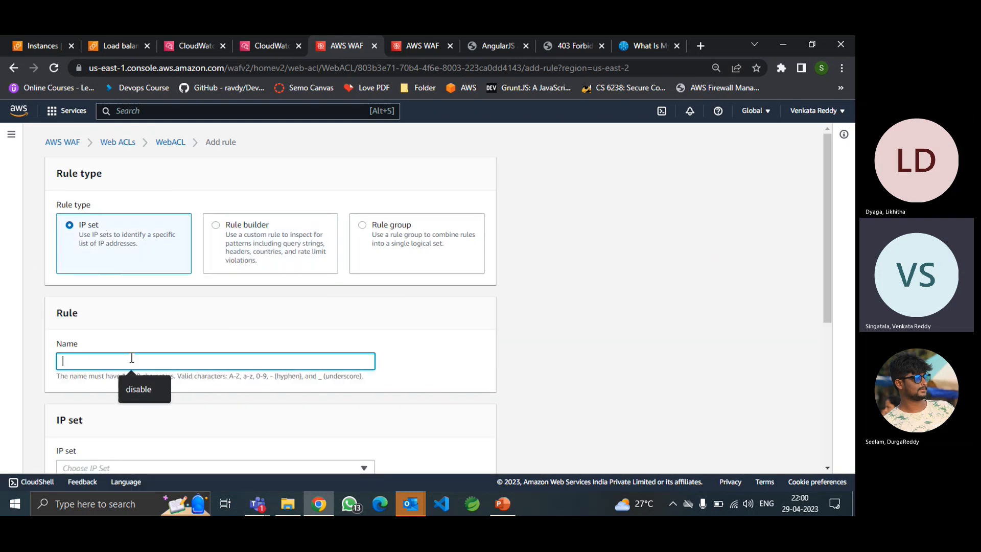
{"action": "type", "text": "B"}
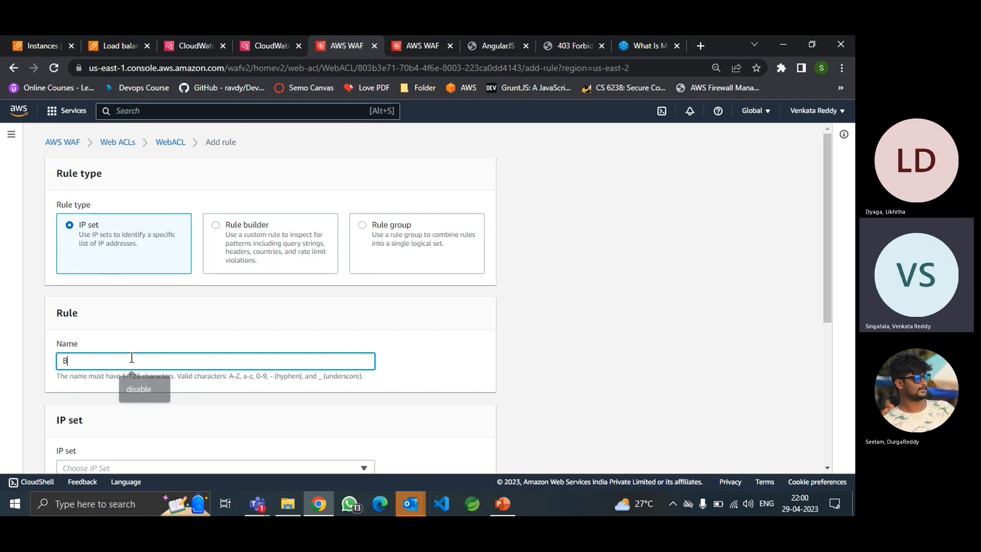
{"action": "type", "text": "lockmyip"}
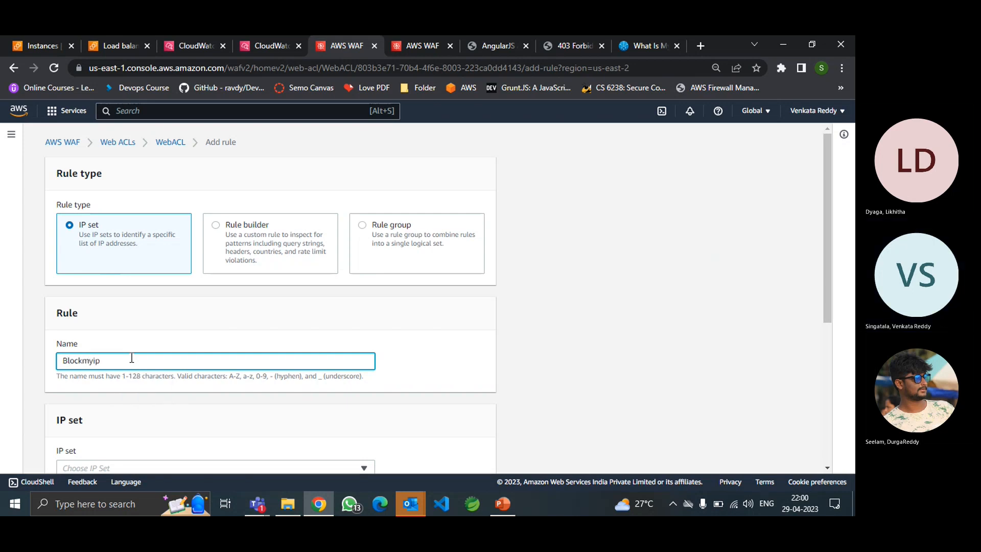
{"action": "scroll", "coordinate": [132, 360], "scroll_direction": "down", "scroll_amount": 3}
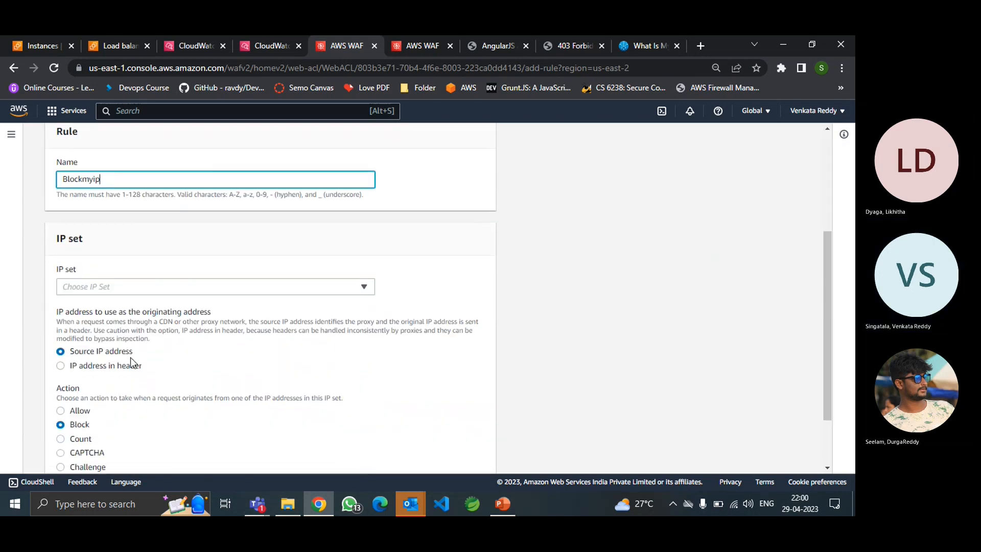
{"action": "left_click", "coordinate": [145, 286]}
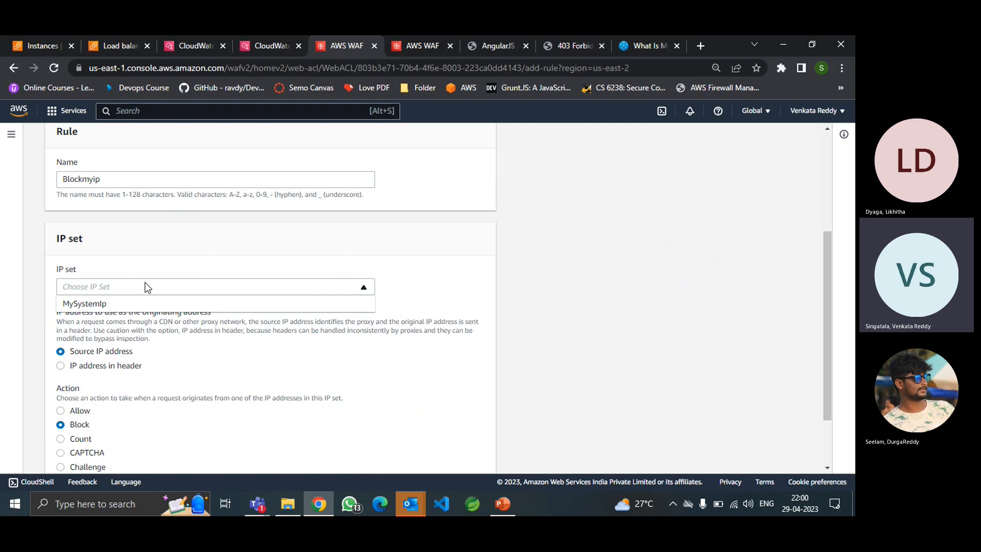
{"action": "left_click", "coordinate": [99, 306]}
{"action": "scroll", "coordinate": [182, 418], "scroll_direction": "down", "scroll_amount": 2}
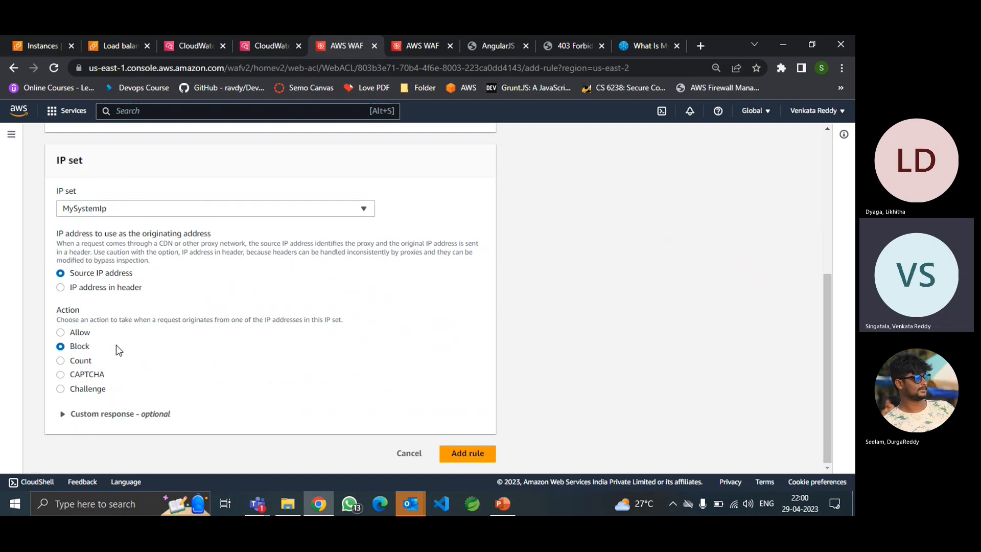
{"action": "left_click", "coordinate": [460, 461]}
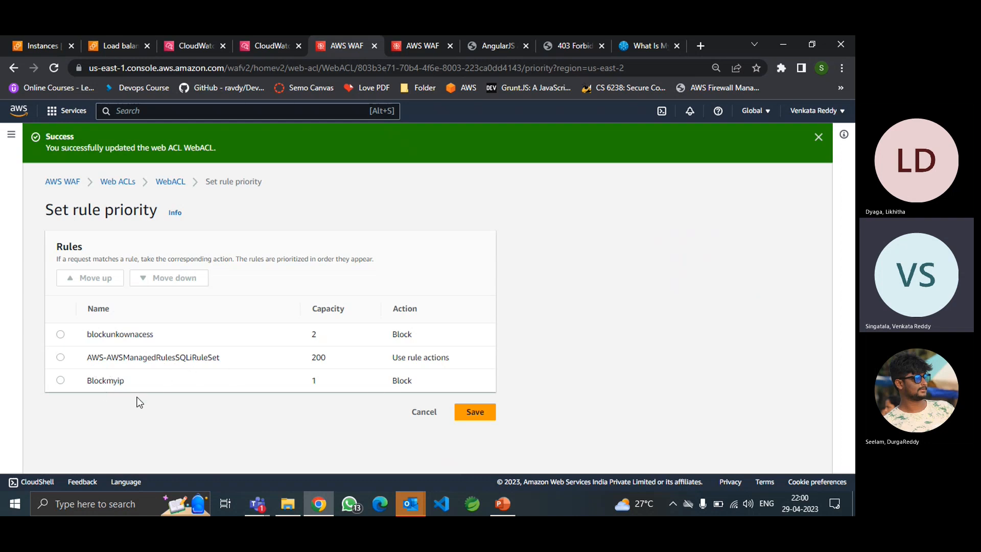
Save Blockmyip as the third rule and reload the AngularJS site, now returning 403 Forbidden.
{"action": "left_click", "coordinate": [463, 419]}
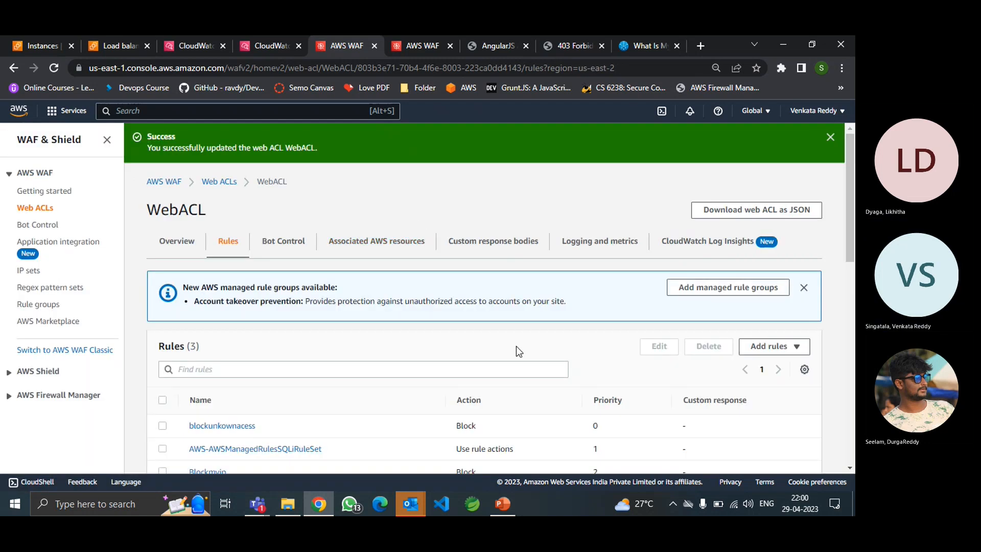
{"action": "scroll", "coordinate": [517, 345], "scroll_direction": "down", "scroll_amount": 5}
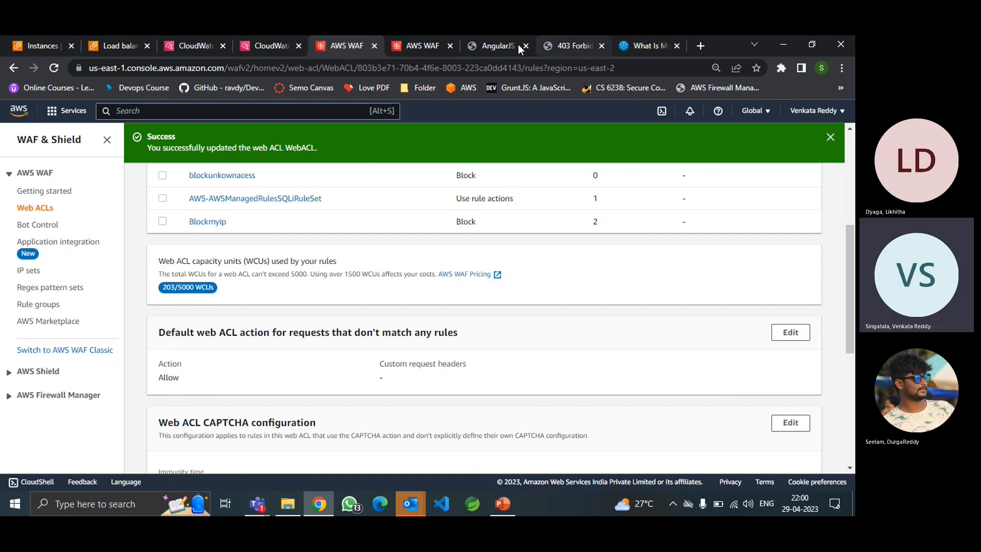
{"action": "left_click", "coordinate": [489, 48]}
{"action": "left_click", "coordinate": [418, 65]}
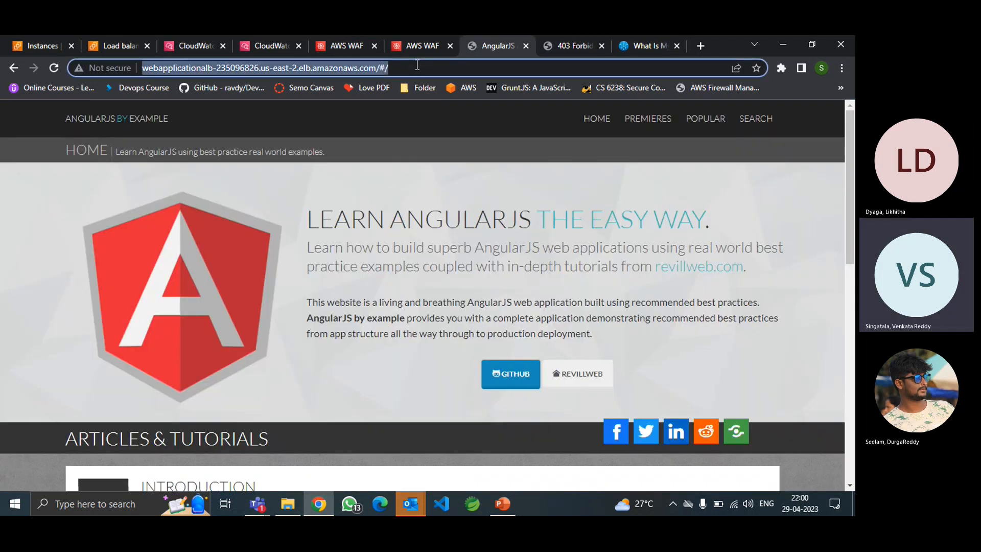
{"action": "key", "text": "Return"}
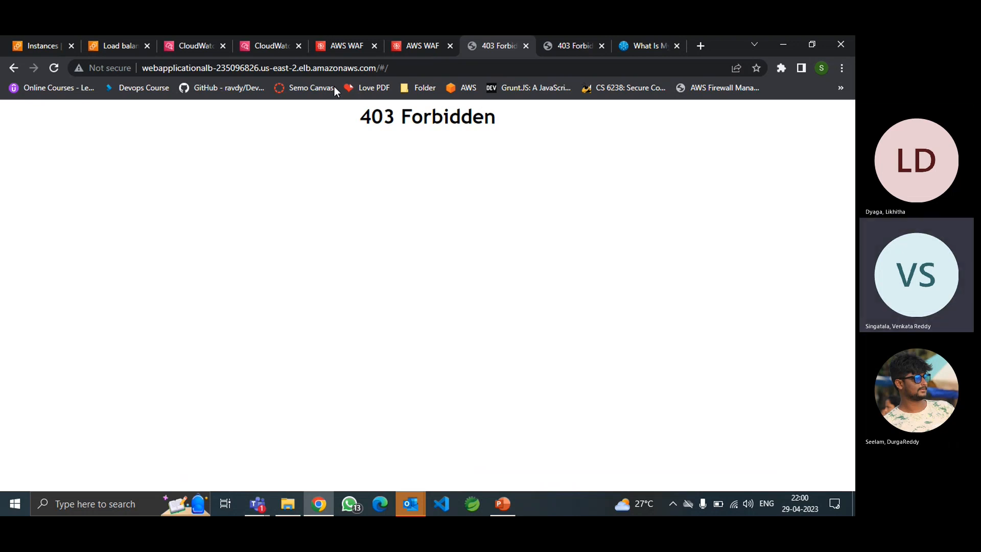
{"action": "mouse_move", "coordinate": [344, 46]}
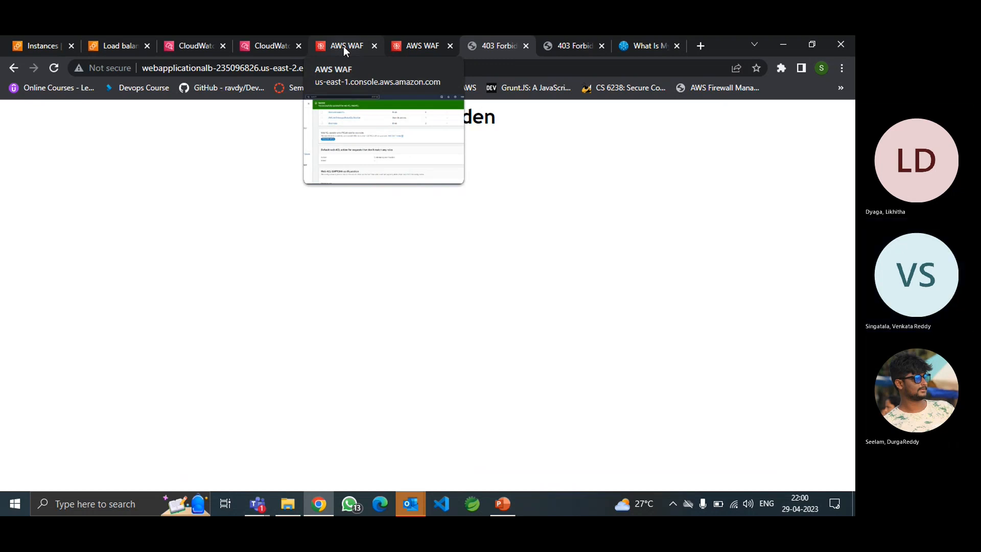
Open the us-east-2_WebACL_26 stream in log group aws-waf-logs-webcw, then return to WebACL rules.
{"action": "left_click", "coordinate": [344, 46]}
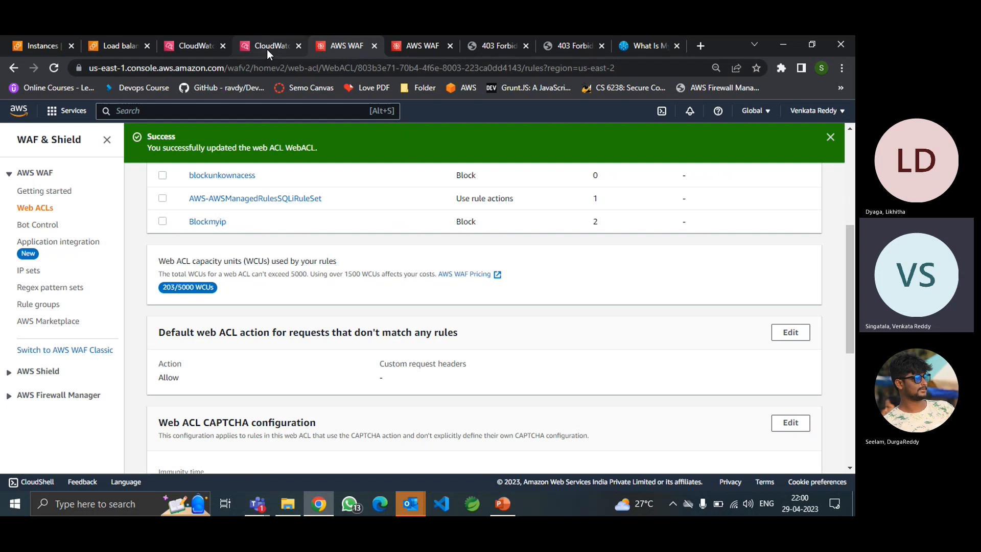
{"action": "mouse_move", "coordinate": [268, 50]}
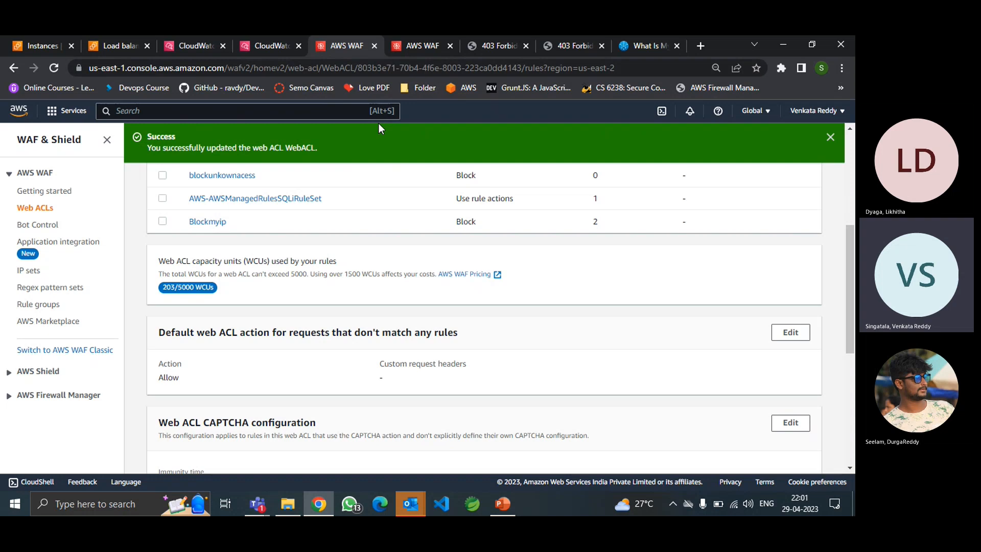
{"action": "left_click", "coordinate": [265, 45]}
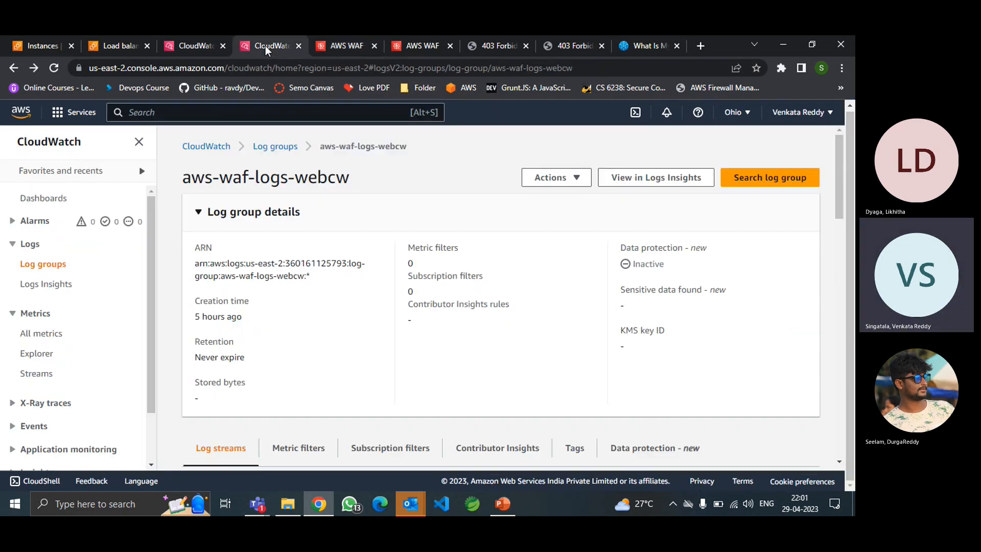
{"action": "scroll", "coordinate": [287, 327], "scroll_direction": "down", "scroll_amount": 3}
{"action": "scroll", "coordinate": [272, 317], "scroll_direction": "down", "scroll_amount": 3}
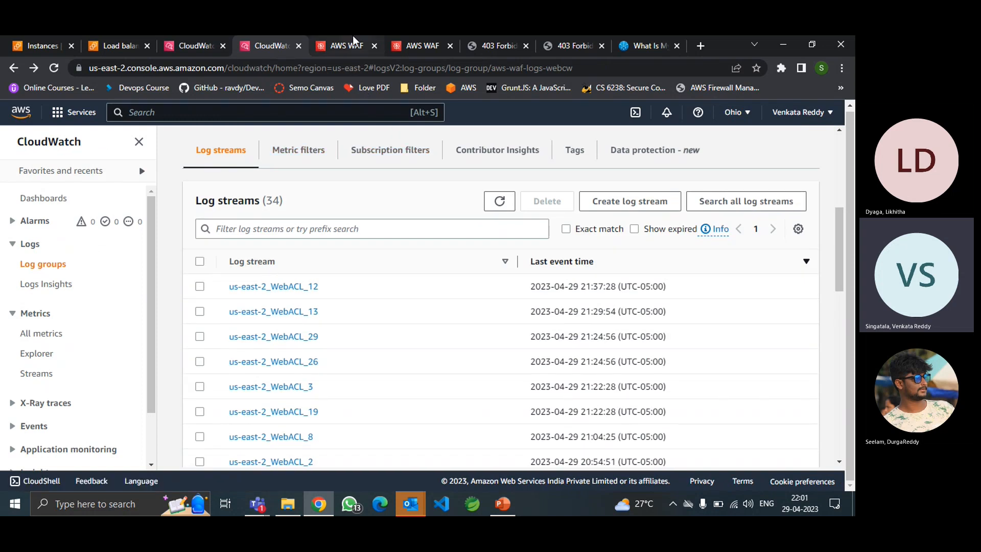
{"action": "left_click", "coordinate": [194, 42]}
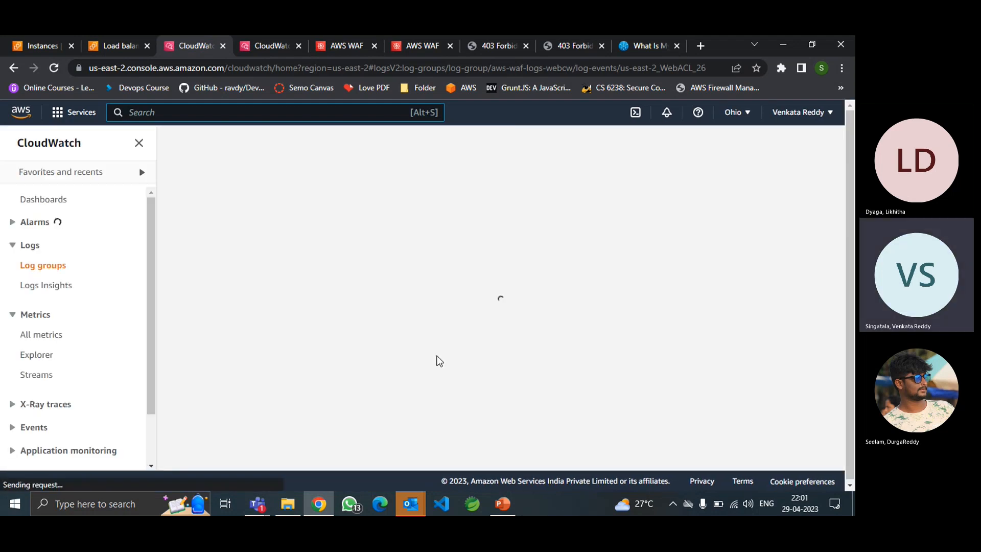
{"action": "left_click", "coordinate": [343, 45]}
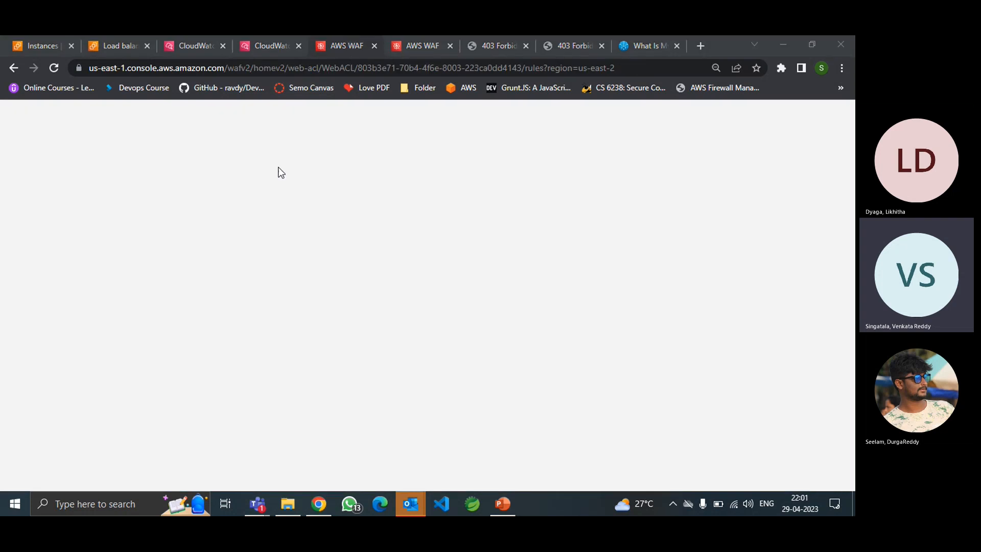
{"action": "left_click", "coordinate": [189, 47]}
{"action": "left_click", "coordinate": [339, 47]}
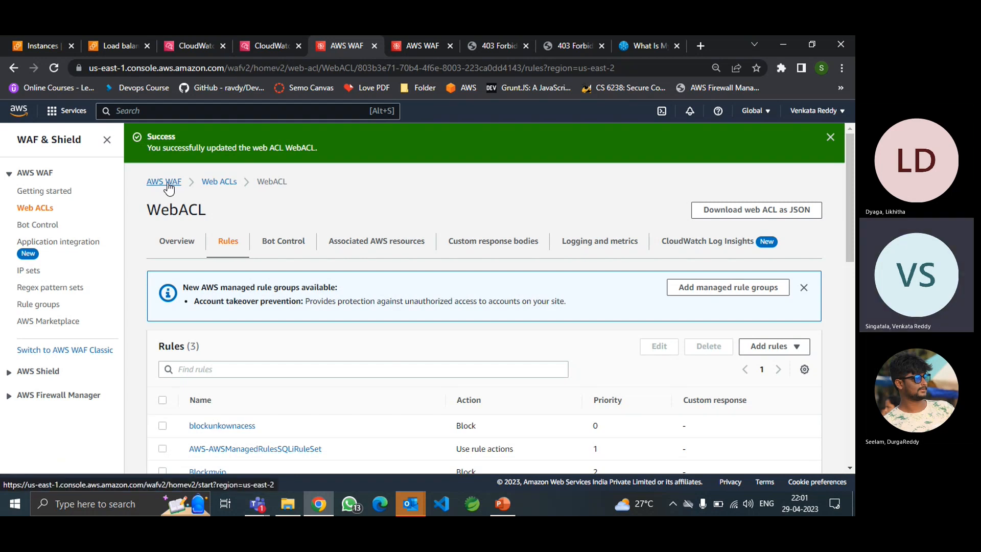
Open WebACL's sampled requests page 7 and inspect the allowed /.env request details.
{"action": "left_click", "coordinate": [167, 185]}
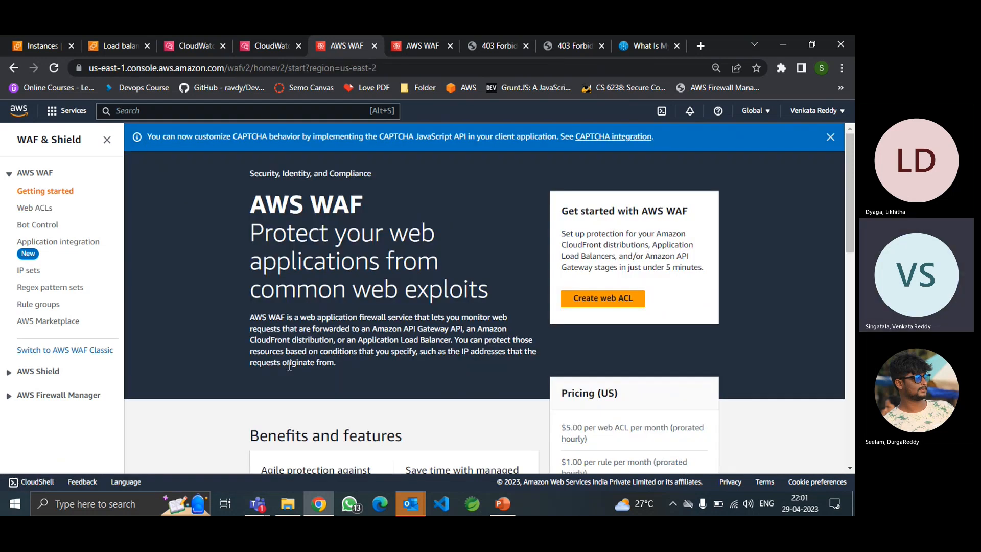
{"action": "left_click", "coordinate": [34, 209]}
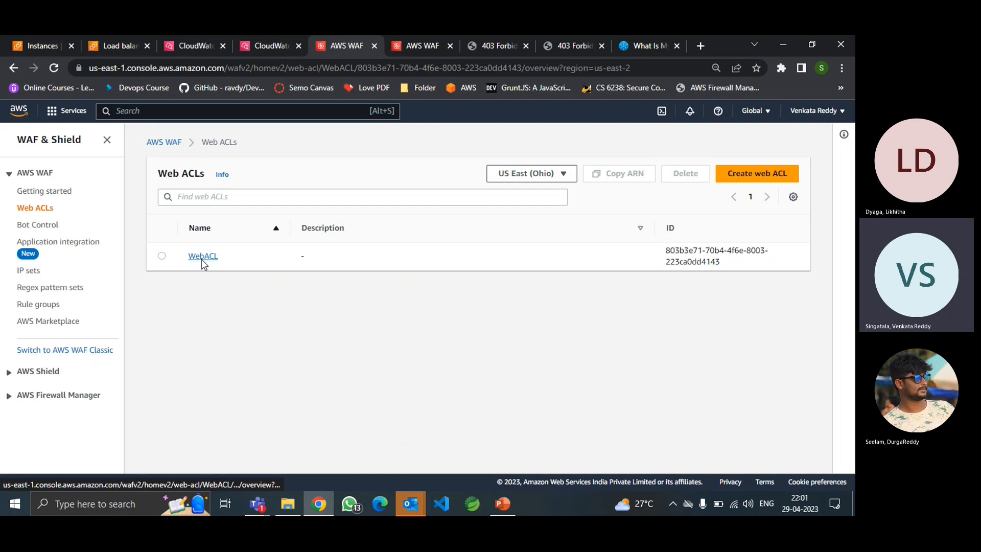
{"action": "left_click", "coordinate": [201, 258]}
{"action": "scroll", "coordinate": [292, 340], "scroll_direction": "down", "scroll_amount": 10}
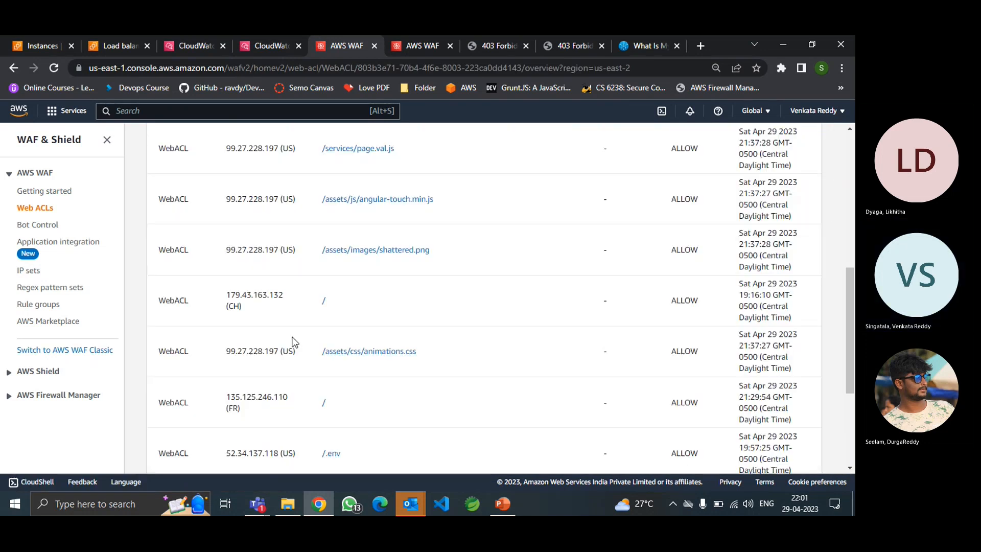
{"action": "scroll", "coordinate": [738, 341], "scroll_direction": "up", "scroll_amount": 5}
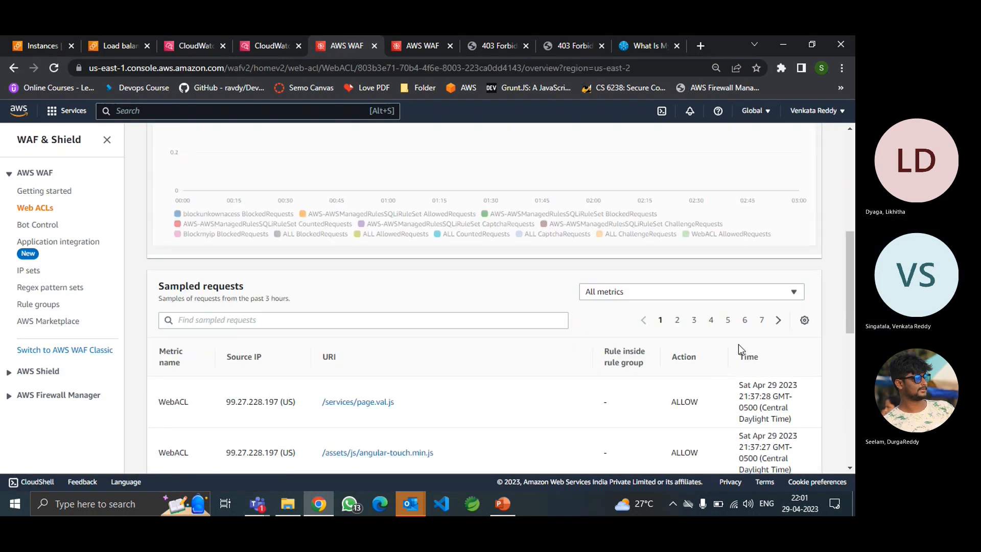
{"action": "left_click", "coordinate": [761, 325]}
{"action": "scroll", "coordinate": [502, 394], "scroll_direction": "down", "scroll_amount": 3}
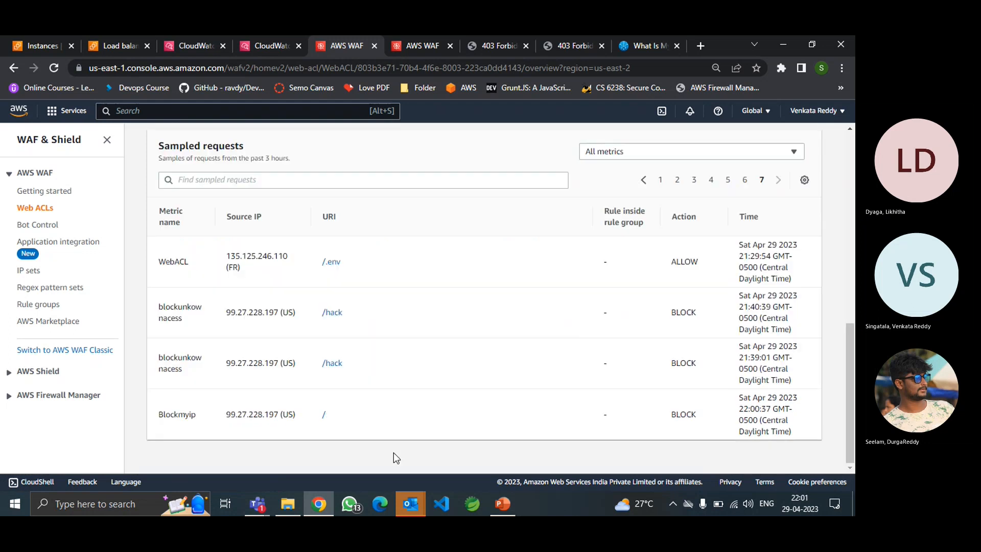
{"action": "left_click", "coordinate": [331, 262]}
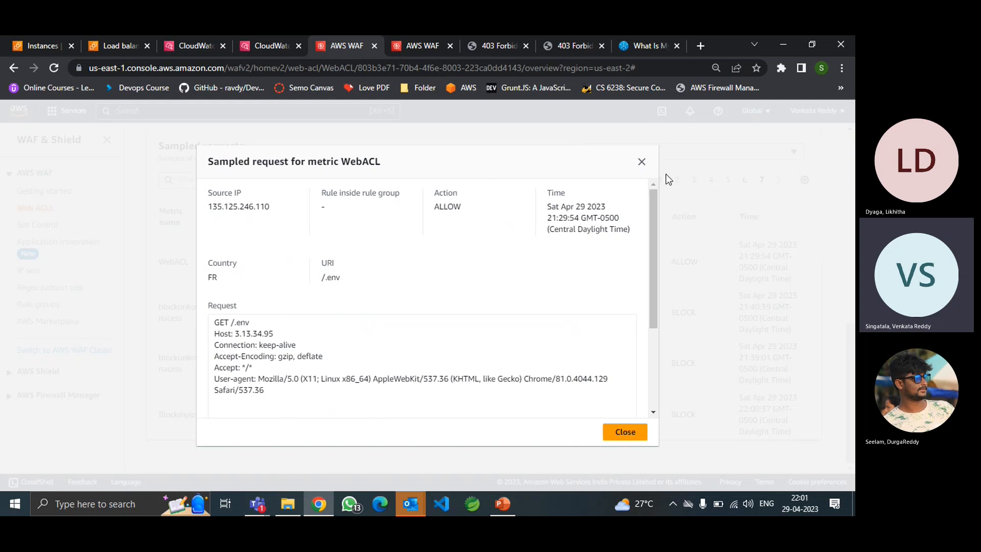
{"action": "left_click", "coordinate": [642, 162]}
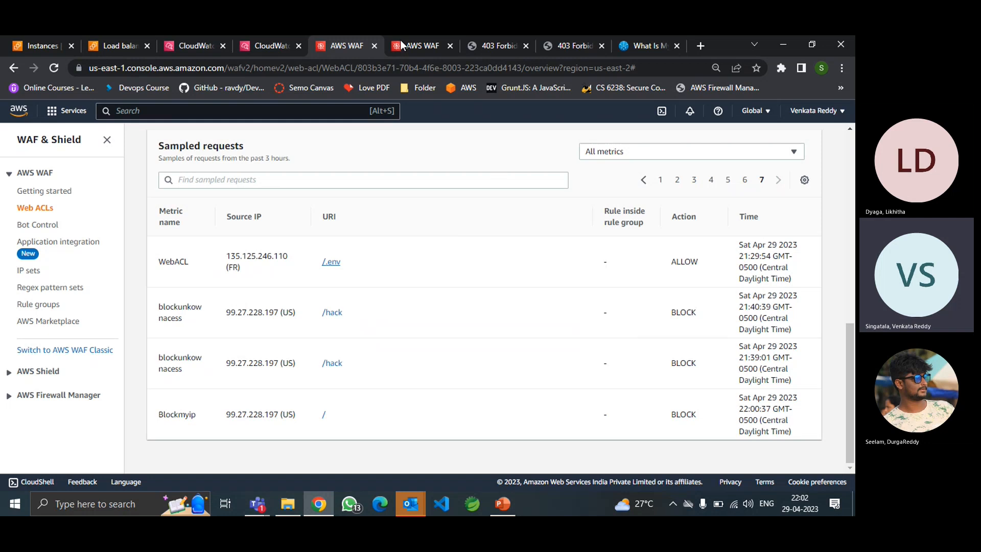
Open slide 11, AWS WAF ARCHITECTURE, in the AWS WAF Configuration deck.
{"action": "left_click", "coordinate": [504, 503]}
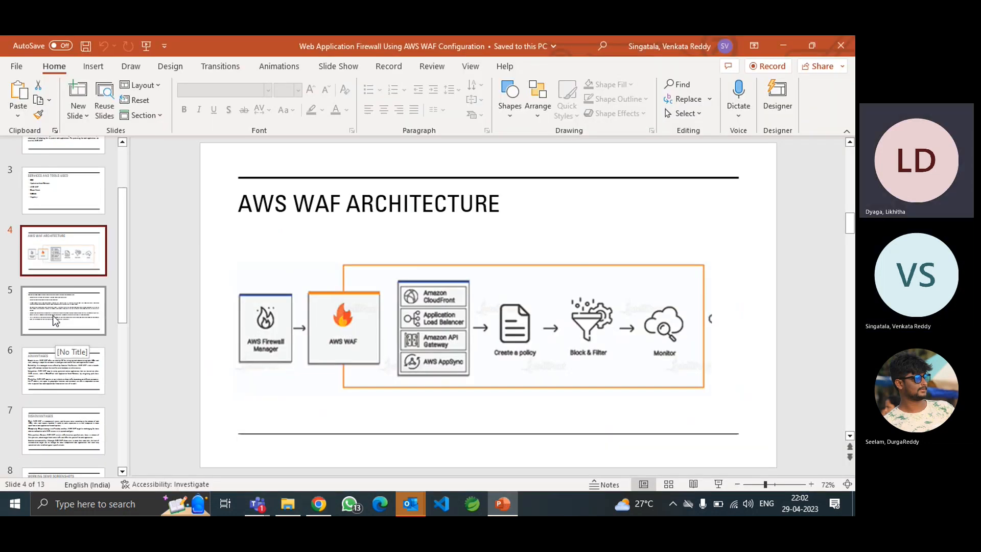
{"action": "scroll", "coordinate": [64, 353], "scroll_direction": "down", "scroll_amount": 2}
{"action": "scroll", "coordinate": [47, 449], "scroll_direction": "down", "scroll_amount": 3}
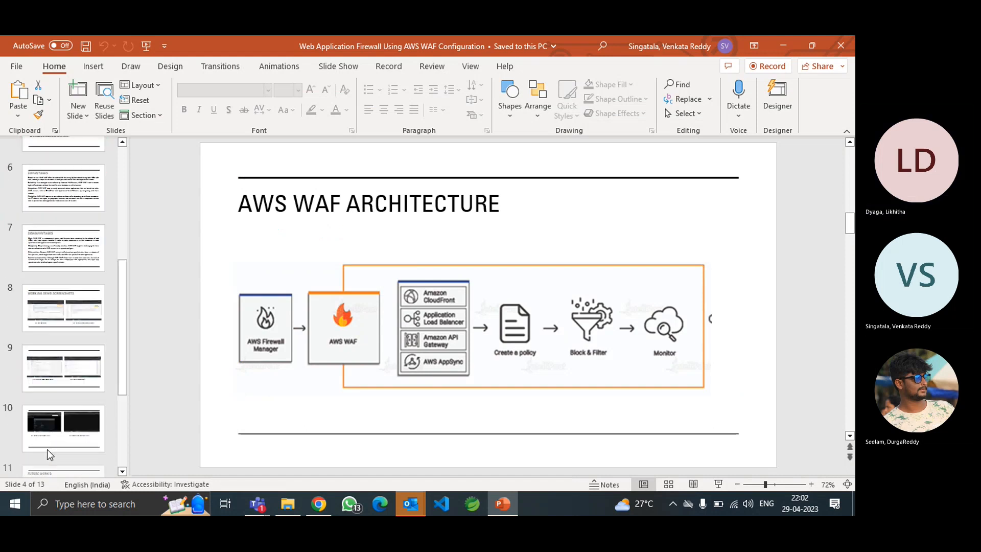
{"action": "left_click", "coordinate": [61, 378]}
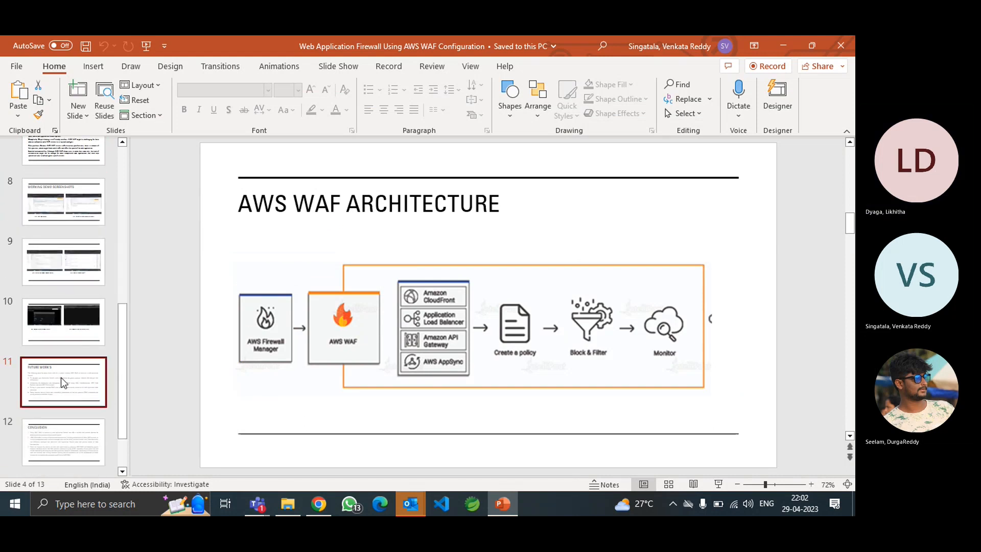